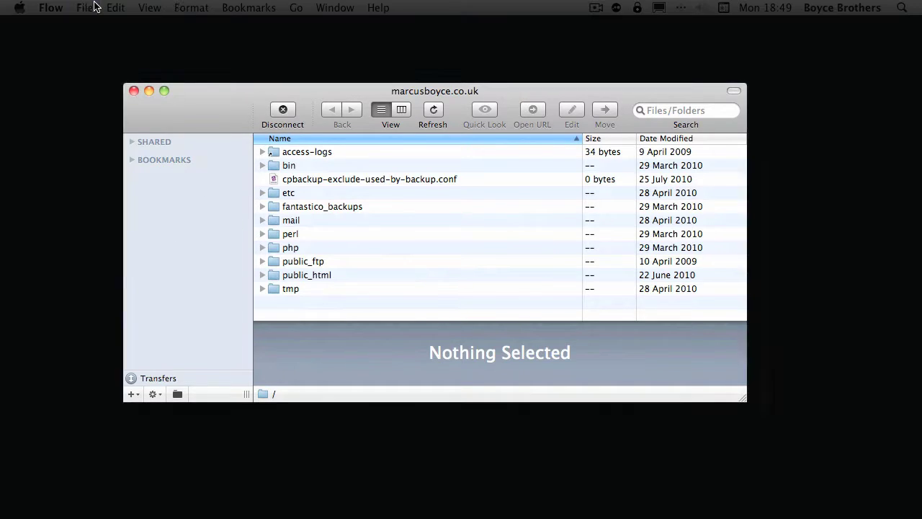
Open a new connection window, enter the site's domain as the server, and view the available protocols.
{"action": "left_click", "coordinate": [86, 8]}
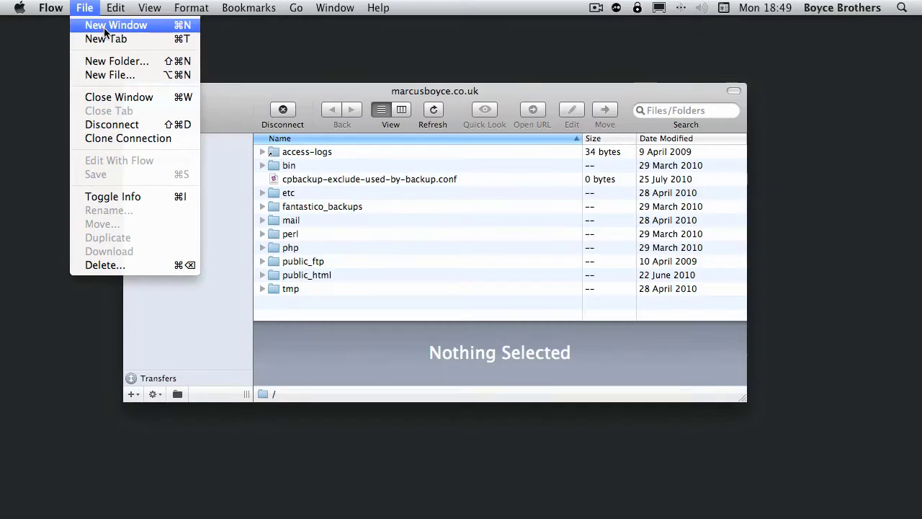
{"action": "left_click", "coordinate": [105, 26]}
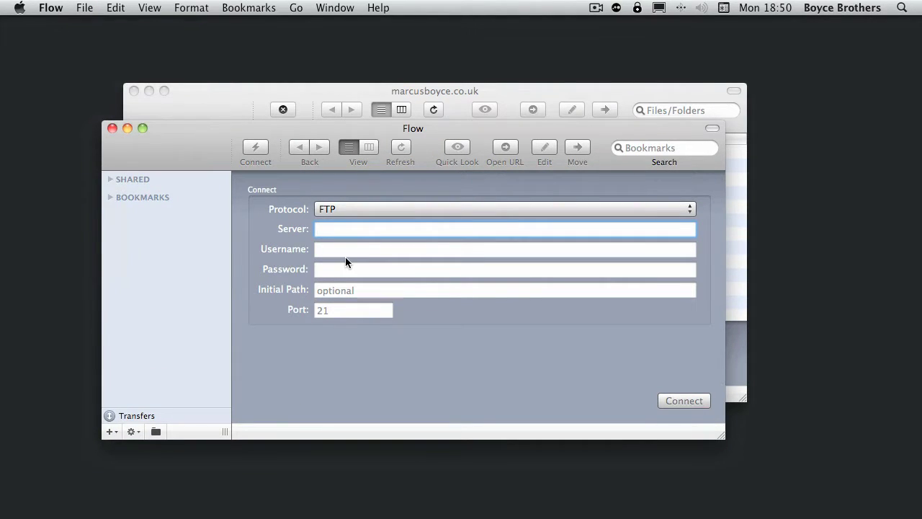
{"action": "type", "text": "marcusboyce.co.uk"}
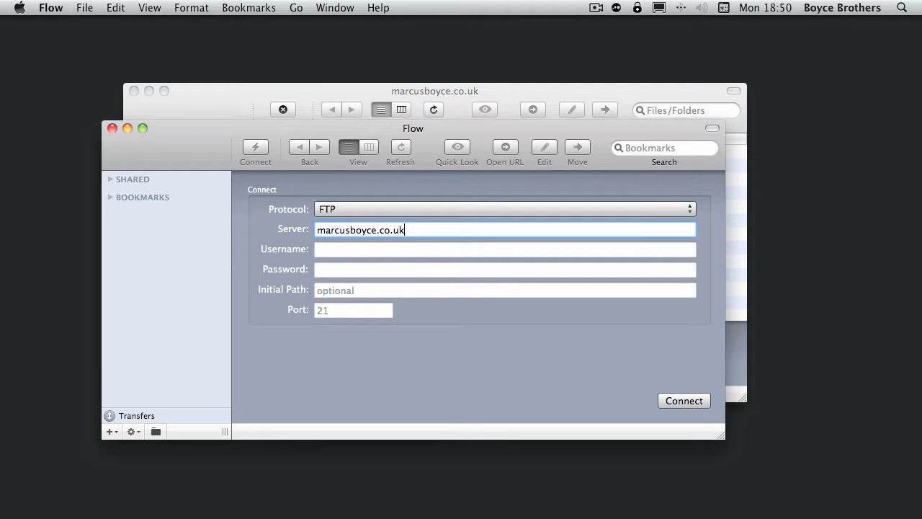
{"action": "left_click", "coordinate": [345, 254]}
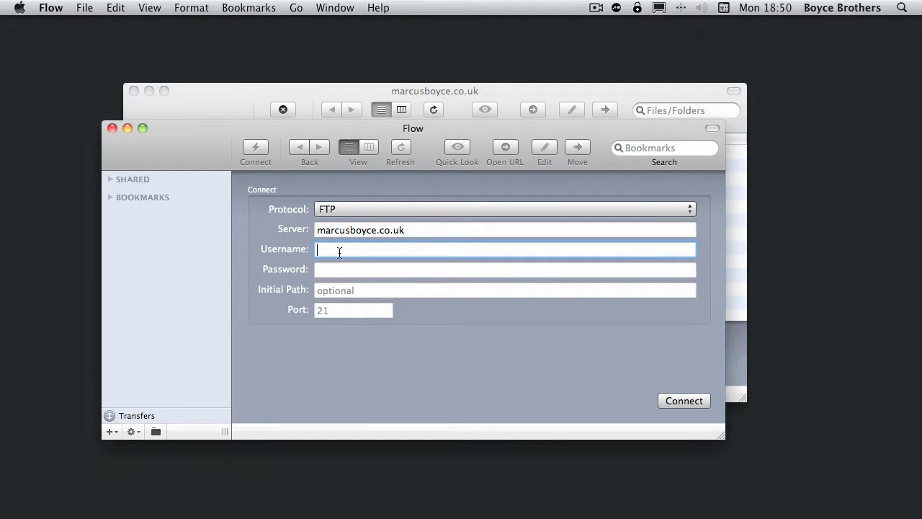
{"action": "left_click", "coordinate": [331, 208]}
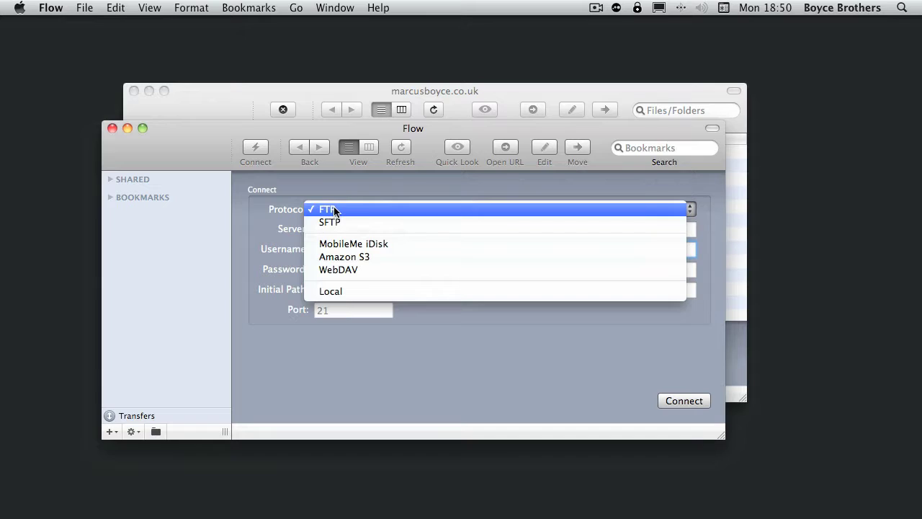
{"action": "left_click", "coordinate": [349, 291]}
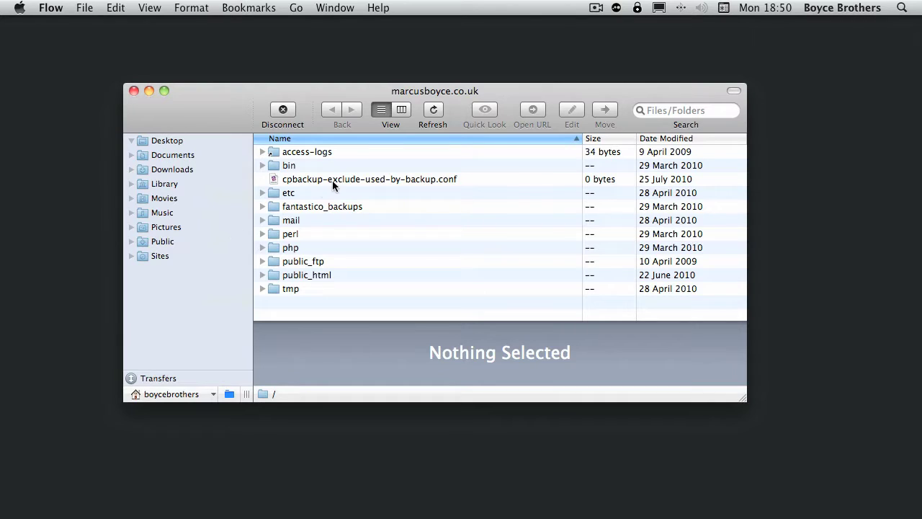
Expand the remote public_html folder and browse the files inside its blog folder.
{"action": "left_click", "coordinate": [416, 247]}
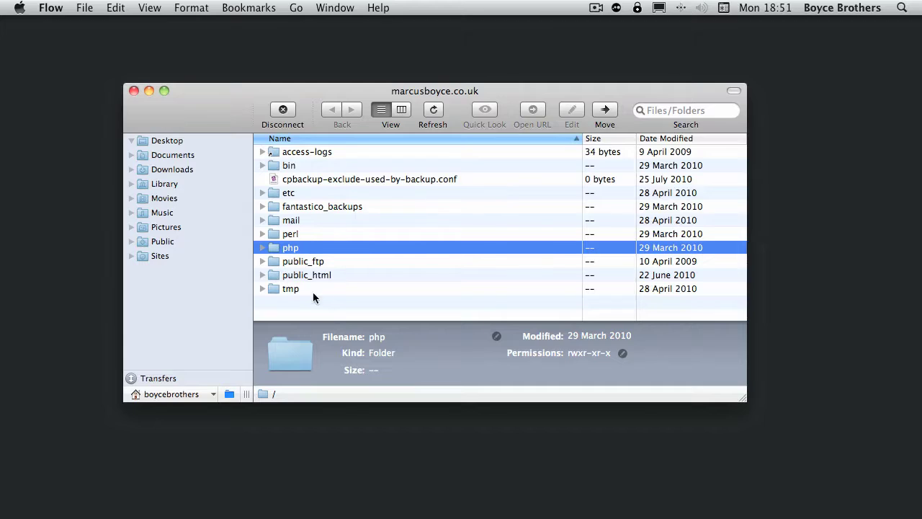
{"action": "left_click", "coordinate": [263, 276]}
{"action": "scroll", "coordinate": [360, 270], "scroll_direction": "down", "scroll_amount": 5}
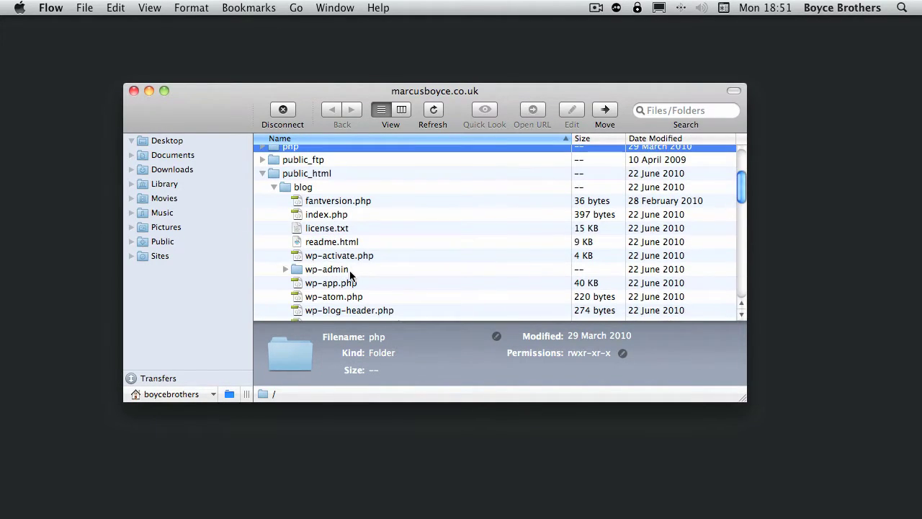
{"action": "scroll", "coordinate": [371, 195], "scroll_direction": "down", "scroll_amount": 3}
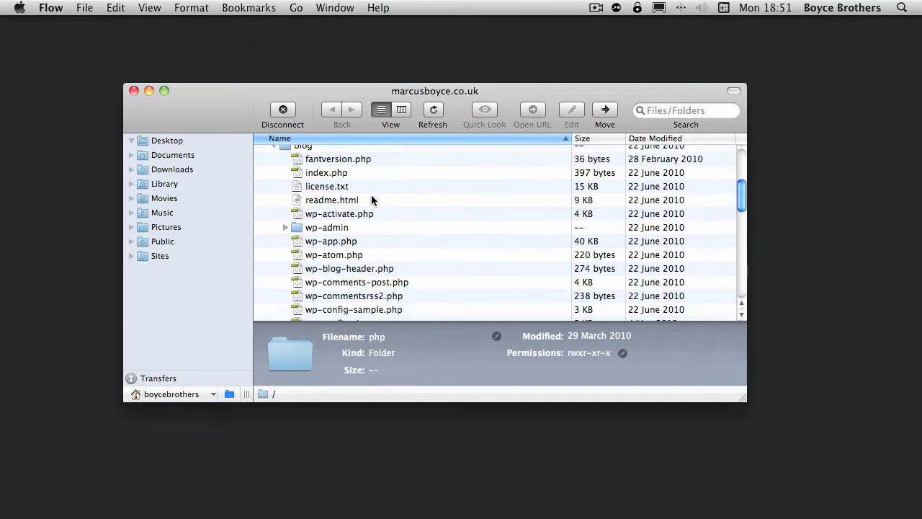
Preview license.txt from the blog folder with Quick Look, then close the preview.
{"action": "left_click", "coordinate": [311, 179]}
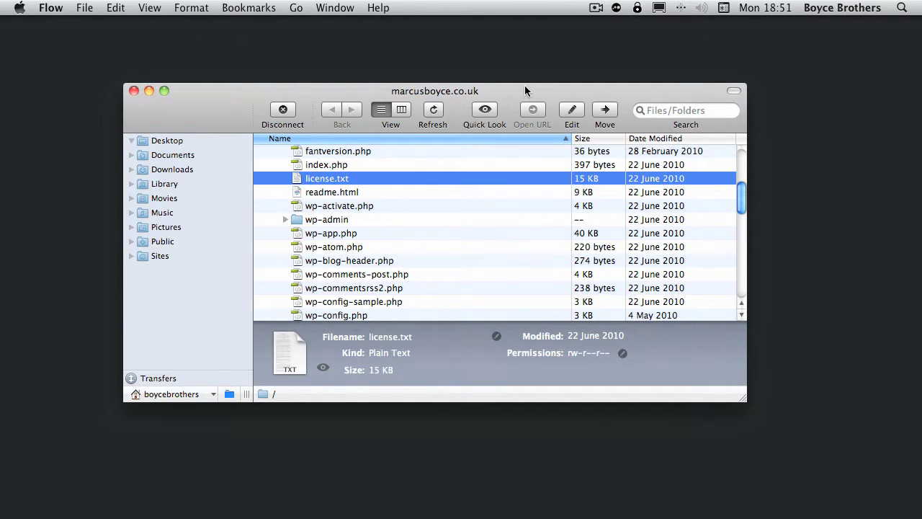
{"action": "left_click", "coordinate": [483, 109]}
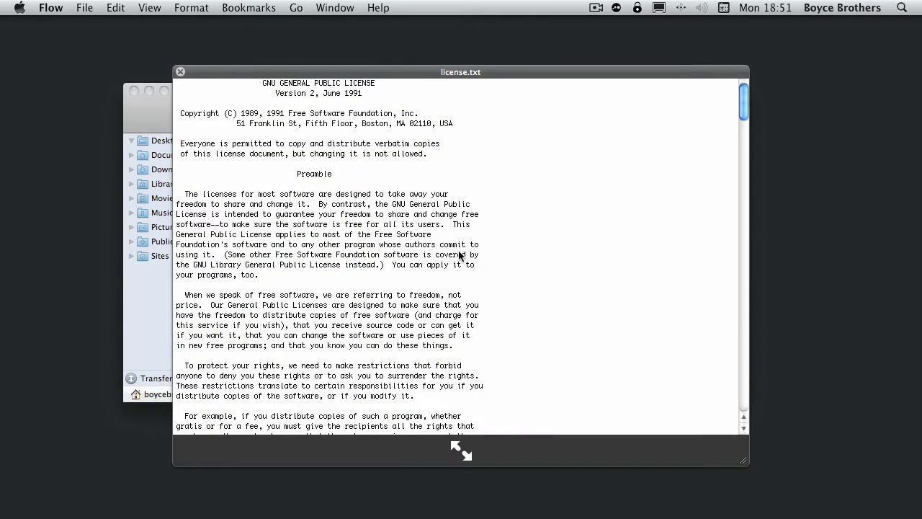
{"action": "key", "text": "space"}
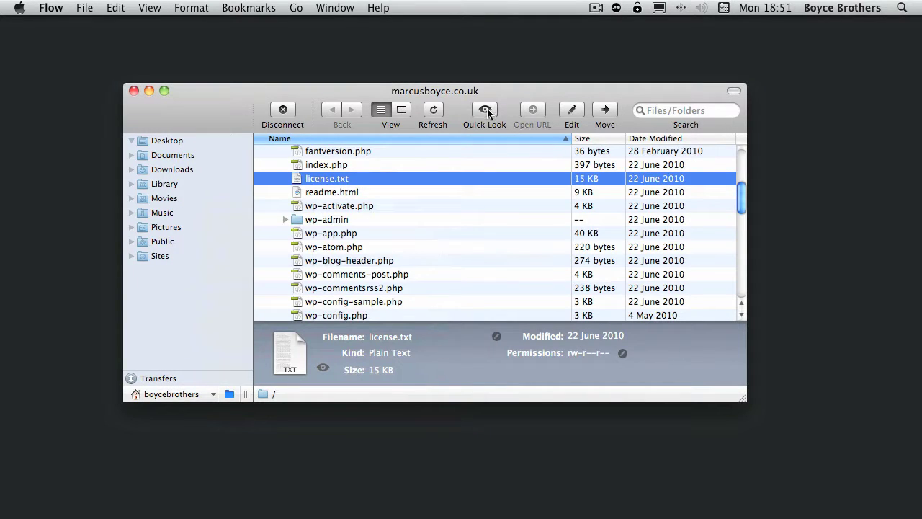
{"action": "left_click", "coordinate": [486, 112]}
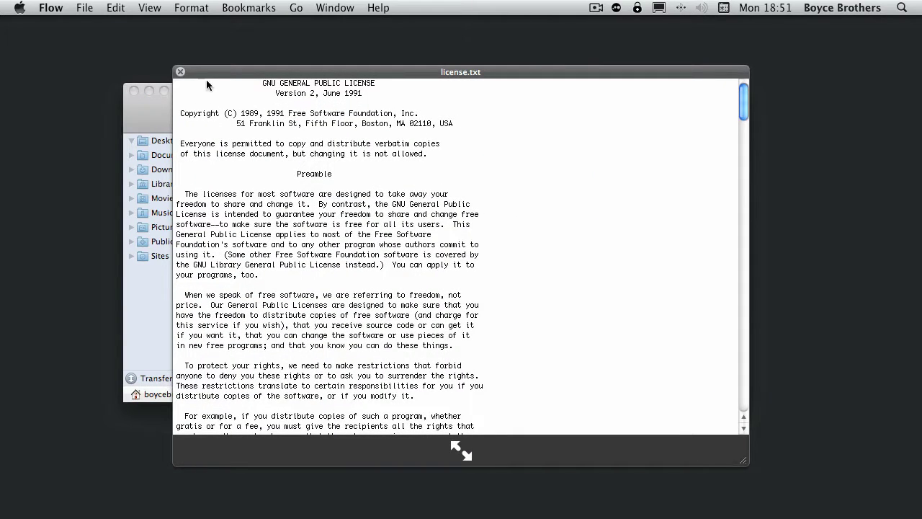
{"action": "left_click", "coordinate": [180, 71]}
Preview the favicon.ico image in public_html with Quick Look and close the preview.
{"action": "scroll", "coordinate": [424, 272], "scroll_direction": "down", "scroll_amount": 10}
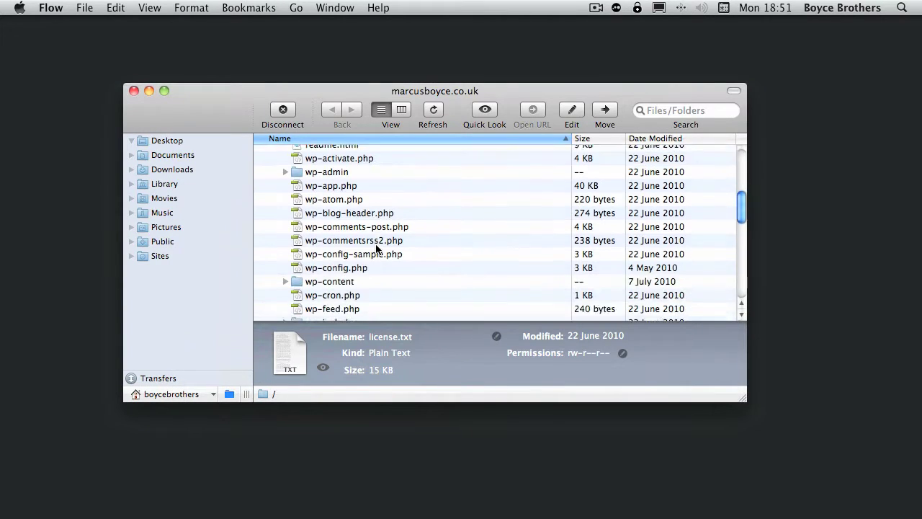
{"action": "scroll", "coordinate": [324, 260], "scroll_direction": "down", "scroll_amount": 4}
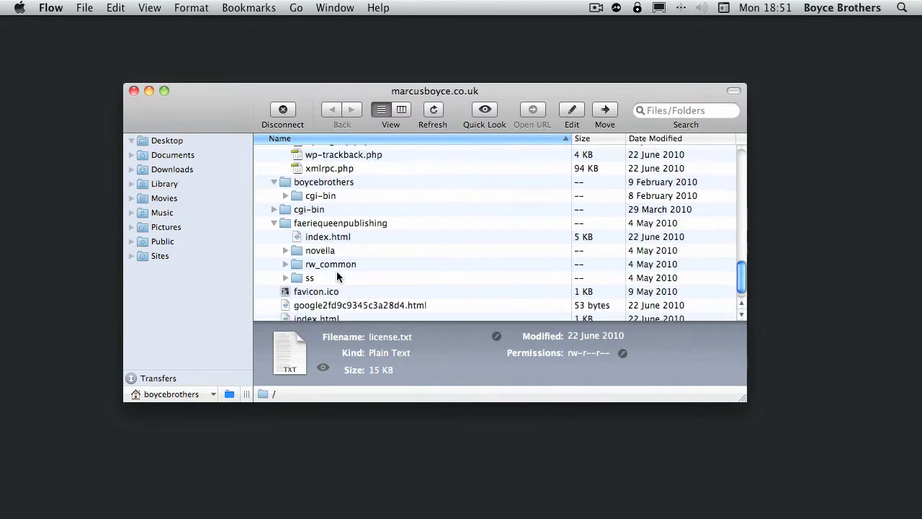
{"action": "left_click", "coordinate": [314, 281]}
{"action": "key", "text": "space"}
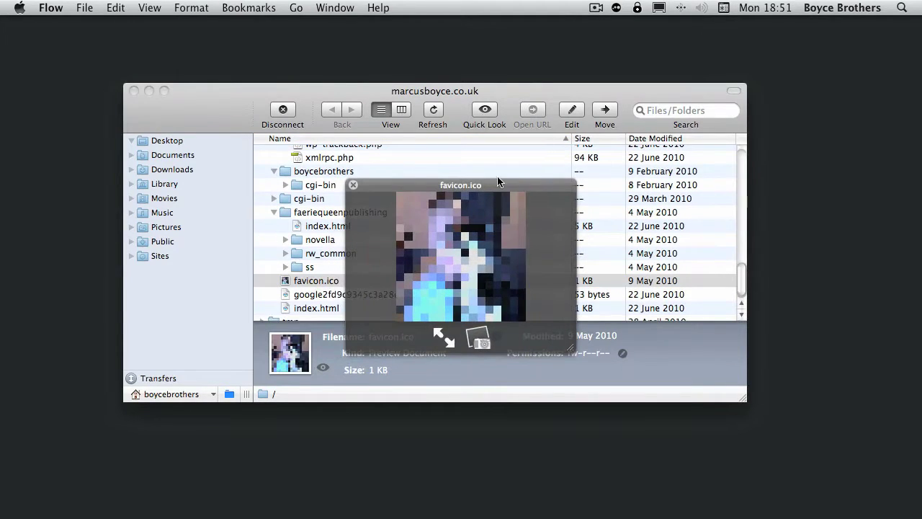
{"action": "key", "text": "space"}
{"action": "scroll", "coordinate": [360, 198], "scroll_direction": "up", "scroll_amount": 3}
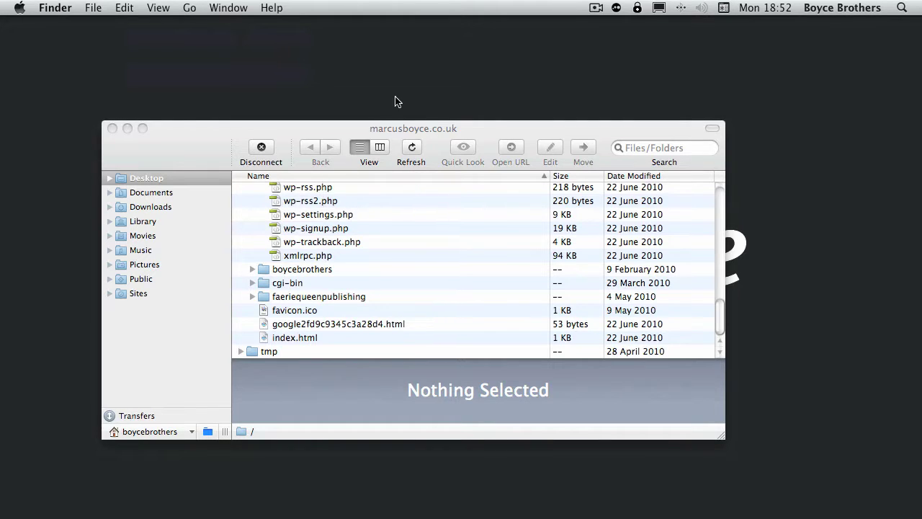
Compare the list and column views of the remote files, ending in column view.
{"action": "left_click", "coordinate": [383, 146]}
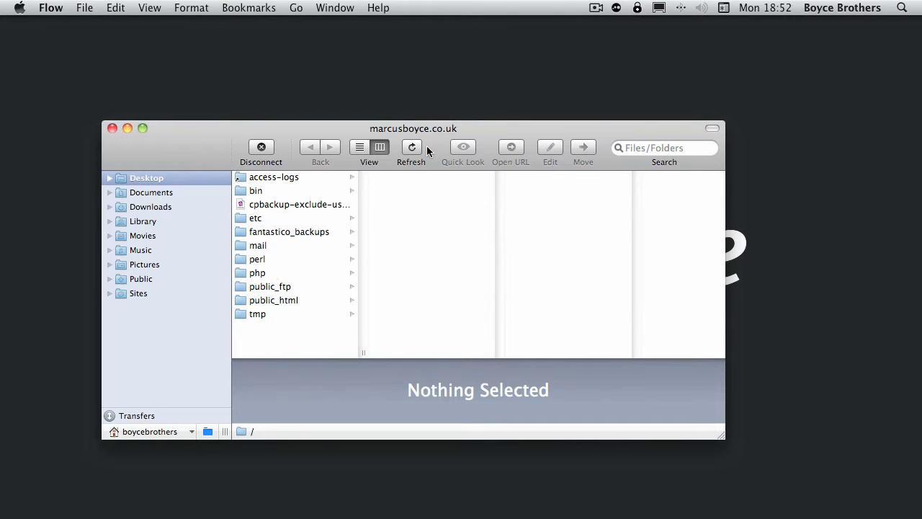
{"action": "left_click", "coordinate": [360, 148]}
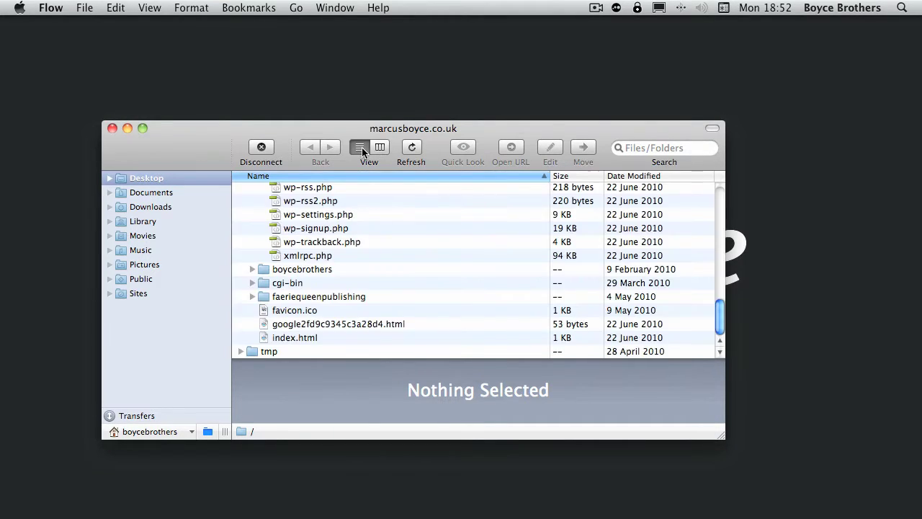
{"action": "left_click", "coordinate": [380, 147]}
{"action": "left_click", "coordinate": [363, 147]}
{"action": "left_click", "coordinate": [375, 149]}
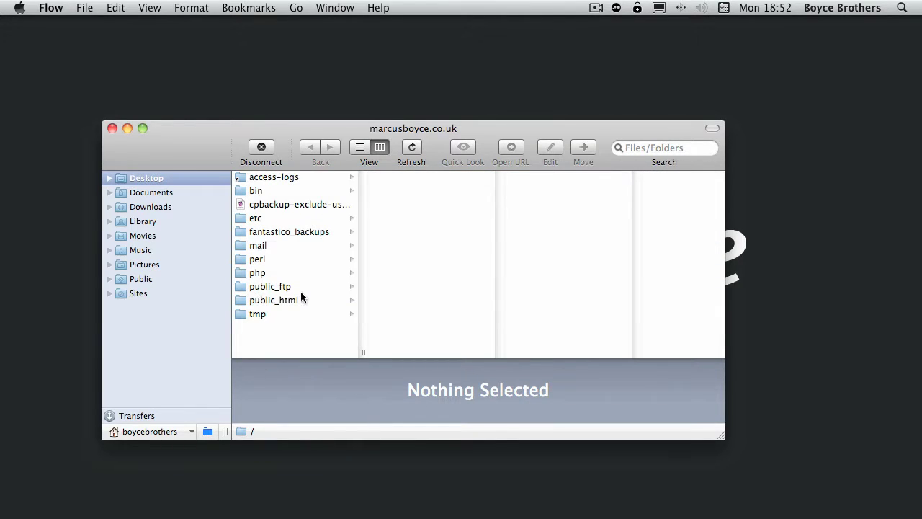
Browse into public_html and its blog folder in column view, then return to list view.
{"action": "left_click", "coordinate": [272, 300]}
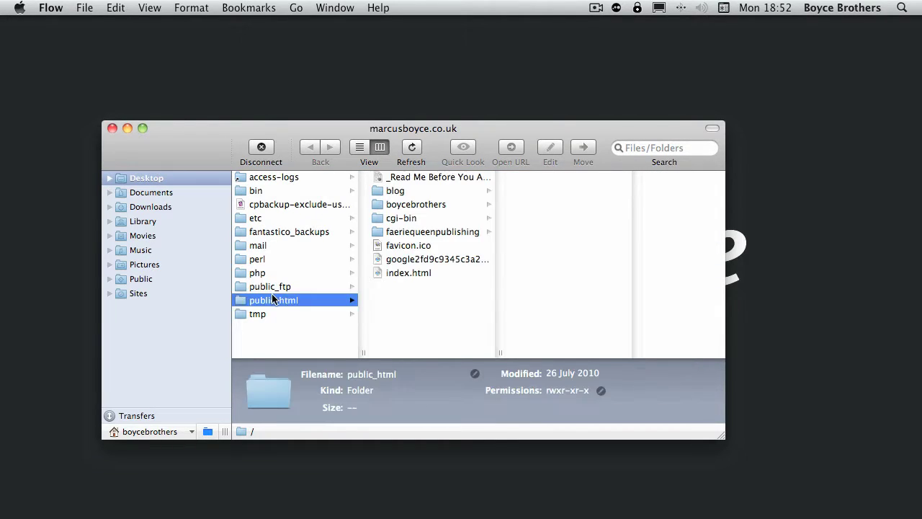
{"action": "left_click", "coordinate": [395, 193]}
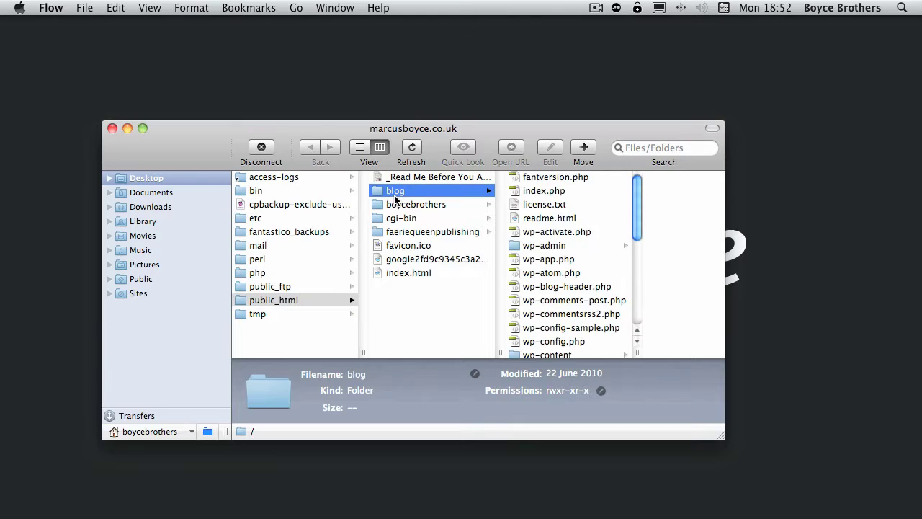
{"action": "left_click", "coordinate": [360, 148]}
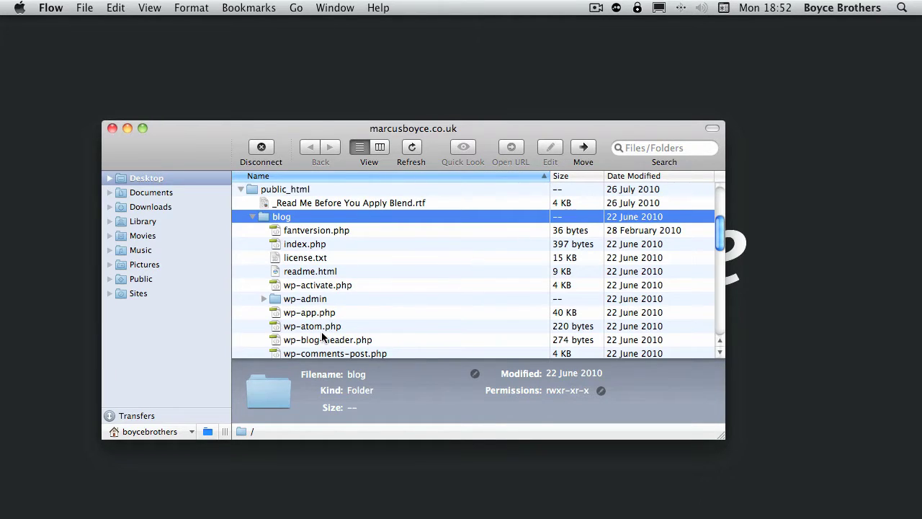
Open license.txt from the blog folder in the built-in editor.
{"action": "scroll", "coordinate": [299, 246], "scroll_direction": "down", "scroll_amount": 1}
{"action": "left_click", "coordinate": [319, 247]}
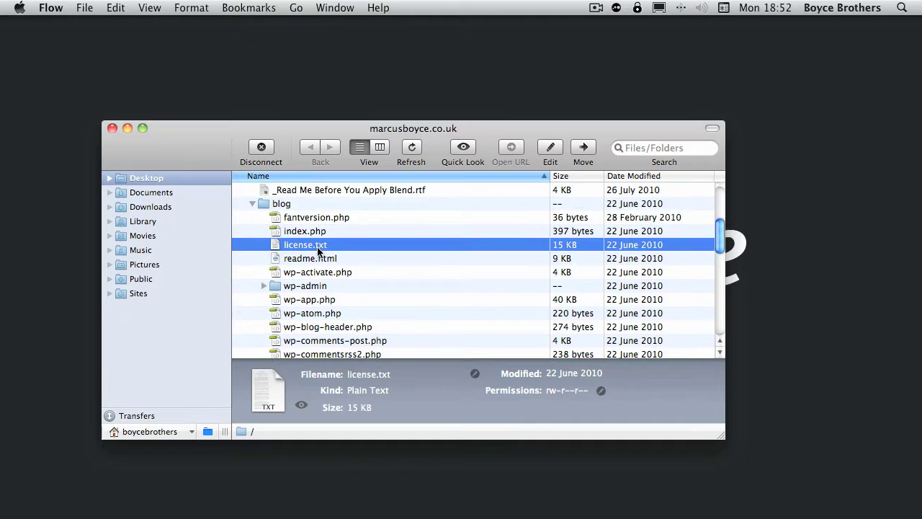
{"action": "left_click", "coordinate": [319, 260]}
{"action": "left_click", "coordinate": [320, 245]}
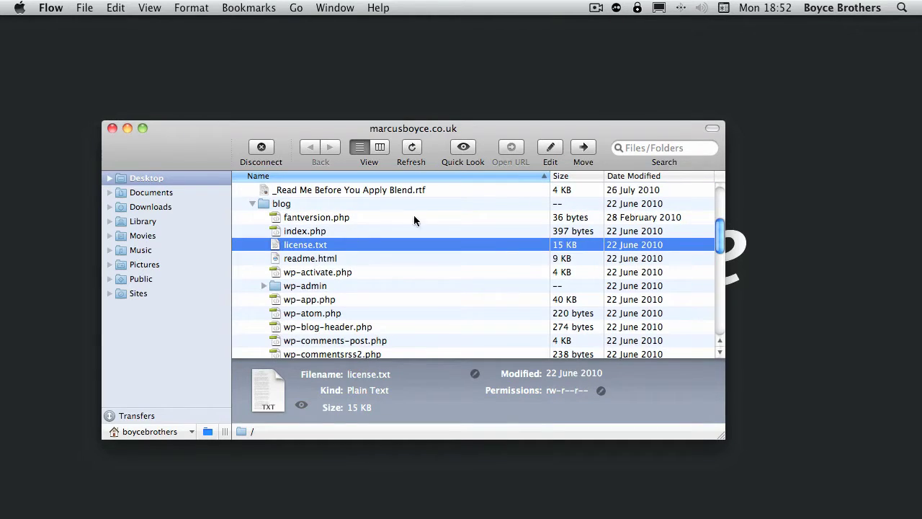
{"action": "left_click", "coordinate": [551, 148]}
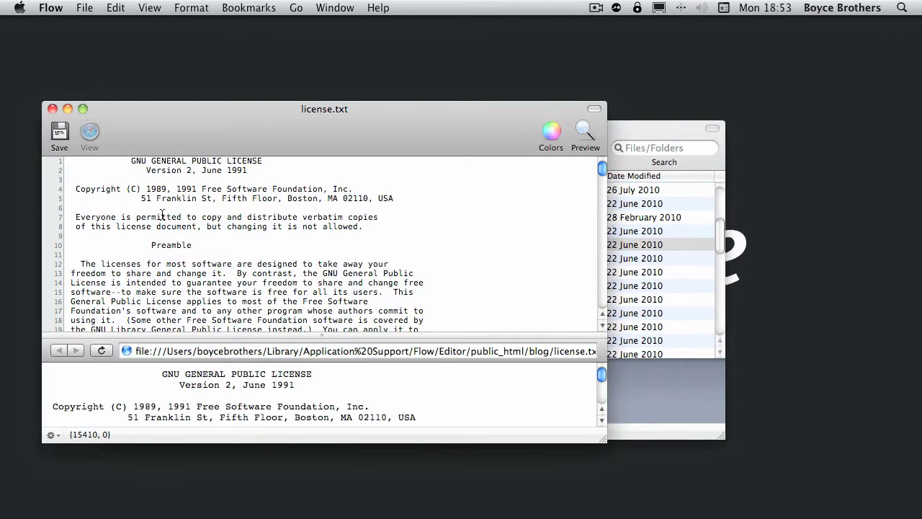
Look through the license.txt text, hide and show the editor's preview pane, and close the editor.
{"action": "scroll", "coordinate": [317, 239], "scroll_direction": "down", "scroll_amount": 15}
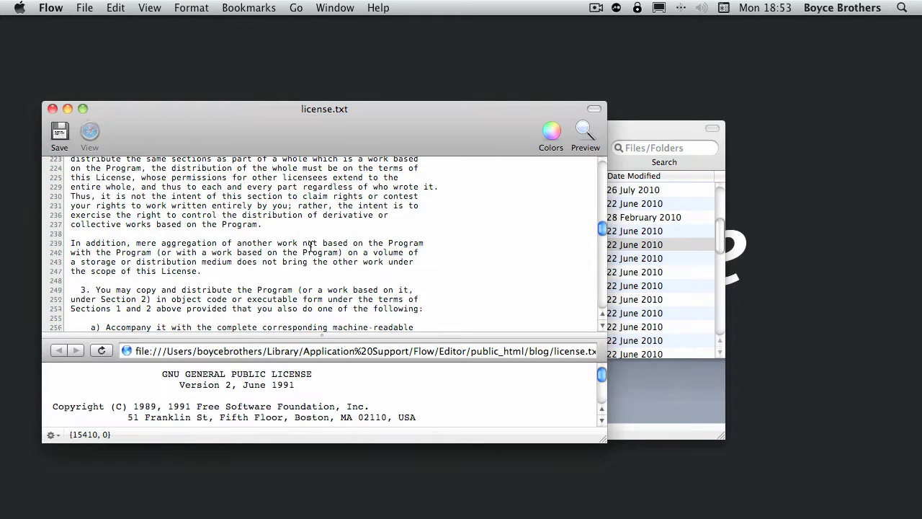
{"action": "scroll", "coordinate": [306, 243], "scroll_direction": "down", "scroll_amount": 5}
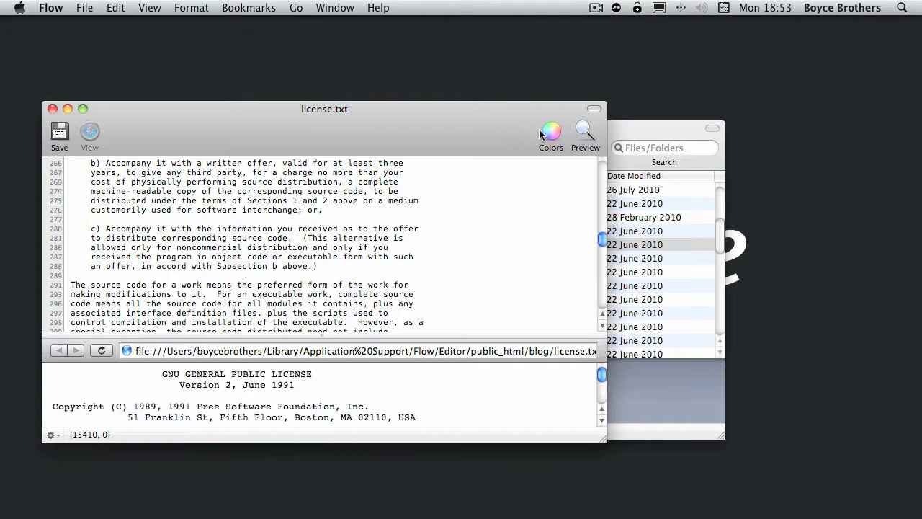
{"action": "left_click", "coordinate": [585, 131]}
{"action": "left_click", "coordinate": [585, 131]}
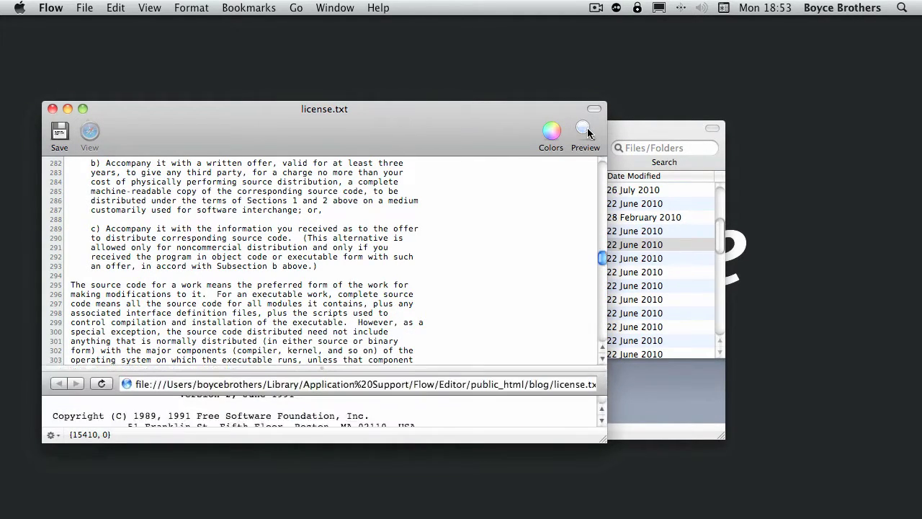
{"action": "scroll", "coordinate": [230, 234], "scroll_direction": "down", "scroll_amount": 4}
{"action": "scroll", "coordinate": [127, 213], "scroll_direction": "down", "scroll_amount": 10}
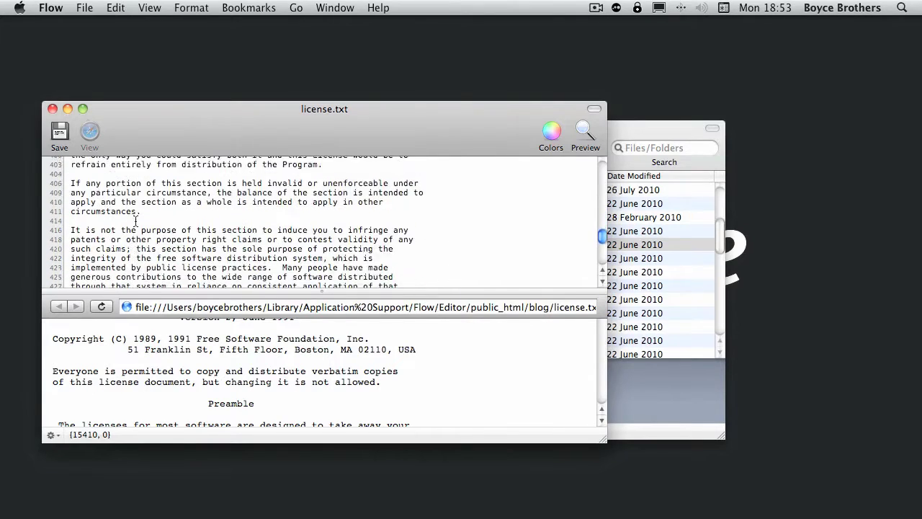
{"action": "left_click", "coordinate": [53, 108]}
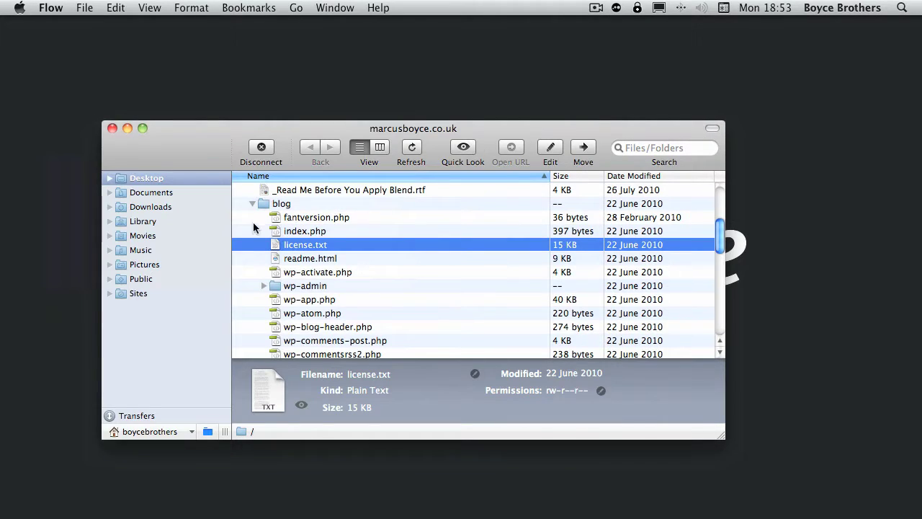
Expand the local Pictures folder and the remote public_html and blog folders to browse their contents.
{"action": "left_click", "coordinate": [109, 264]}
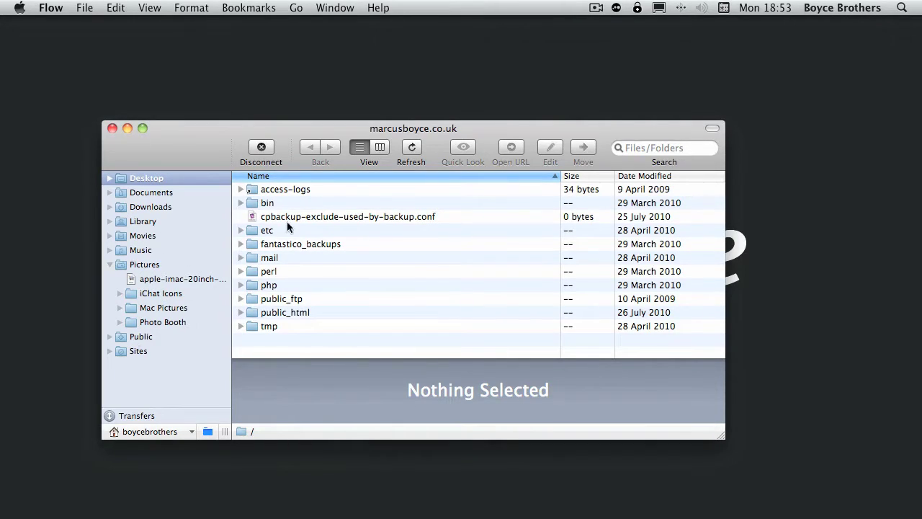
{"action": "left_click", "coordinate": [240, 312]}
{"action": "scroll", "coordinate": [358, 329], "scroll_direction": "down", "scroll_amount": 3}
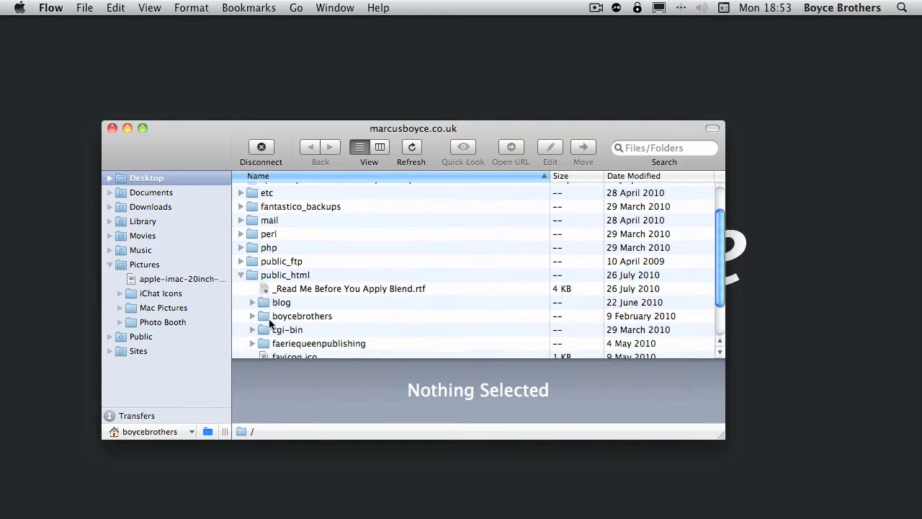
{"action": "left_click", "coordinate": [253, 285]}
{"action": "scroll", "coordinate": [350, 284], "scroll_direction": "down", "scroll_amount": 5}
{"action": "scroll", "coordinate": [349, 286], "scroll_direction": "down", "scroll_amount": 10}
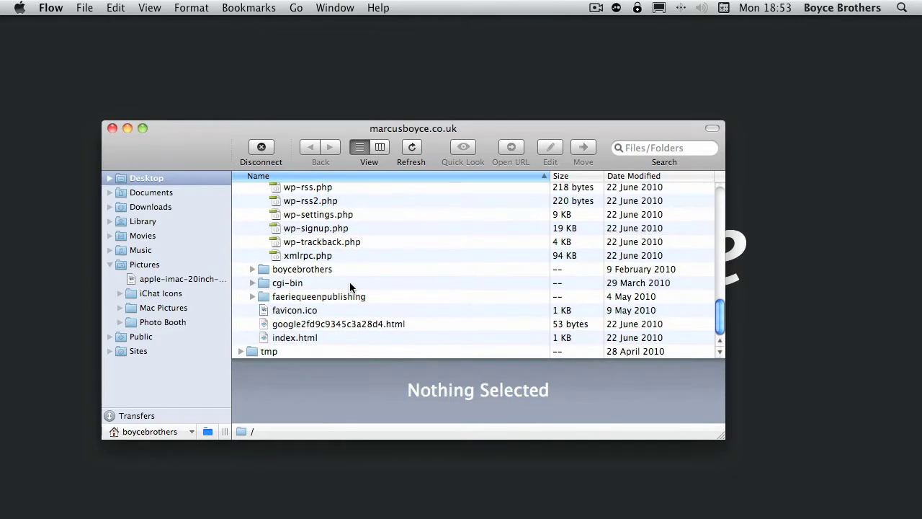
{"action": "scroll", "coordinate": [350, 286], "scroll_direction": "up", "scroll_amount": 12}
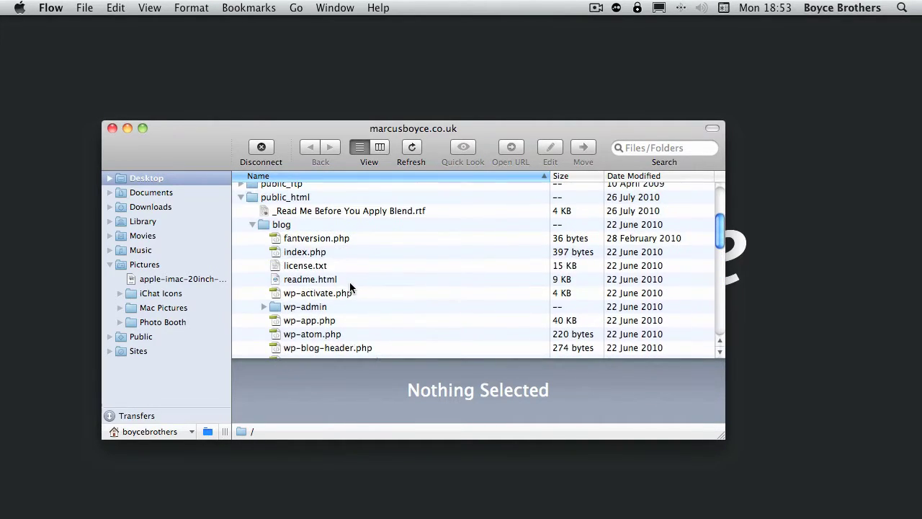
Upload the apple-imac-20inch-24inch.jpg image from the local Pictures folder to the remote blog folder.
{"action": "left_click", "coordinate": [149, 280]}
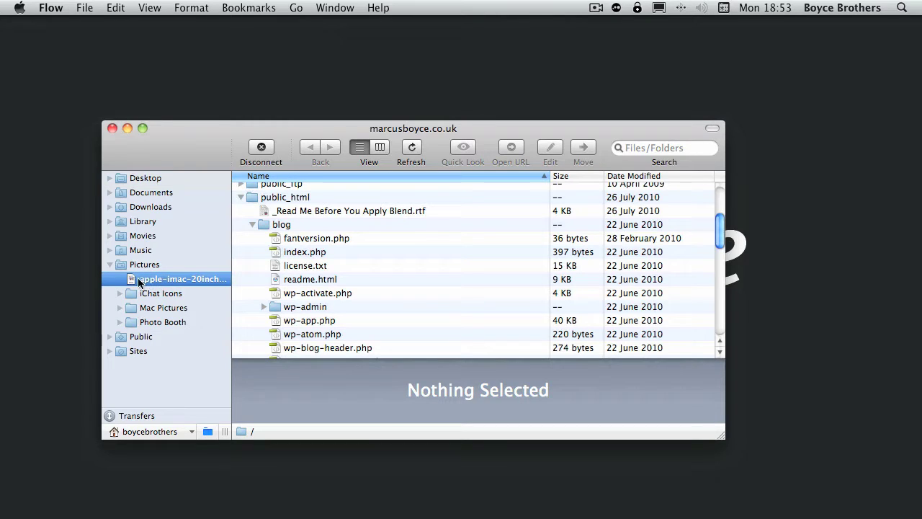
{"action": "left_click_drag", "start_coordinate": [139, 282], "coordinate": [292, 223]}
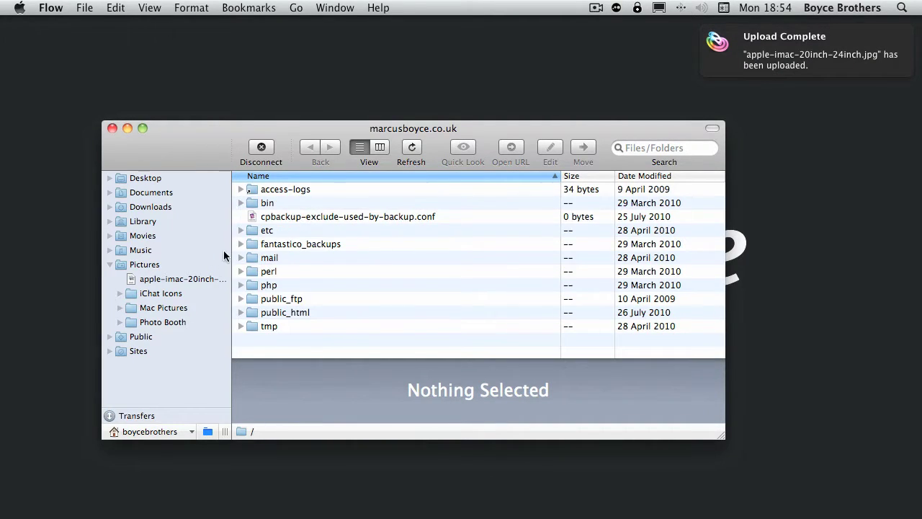
Download _Read Me Before You Apply Blend.rtf from the remote public_html folder into the local Documents folder.
{"action": "left_click", "coordinate": [240, 313]}
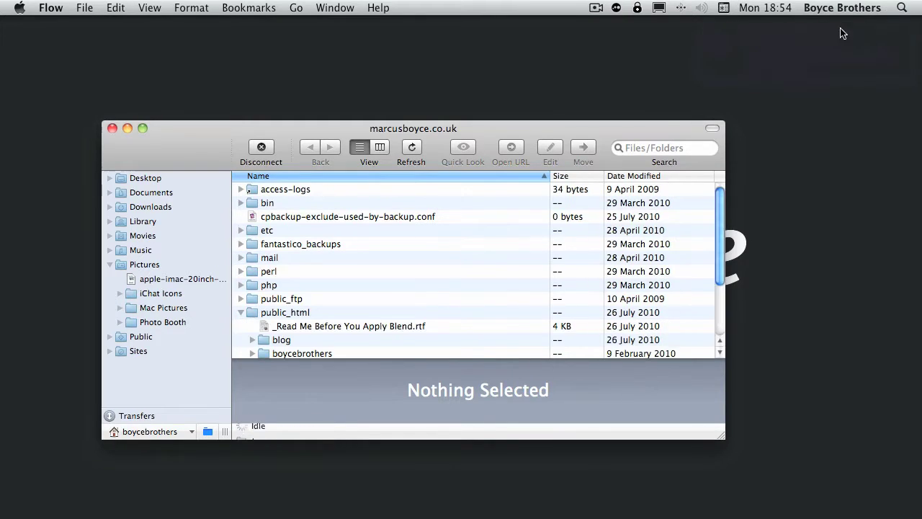
{"action": "scroll", "coordinate": [416, 267], "scroll_direction": "down", "scroll_amount": 3}
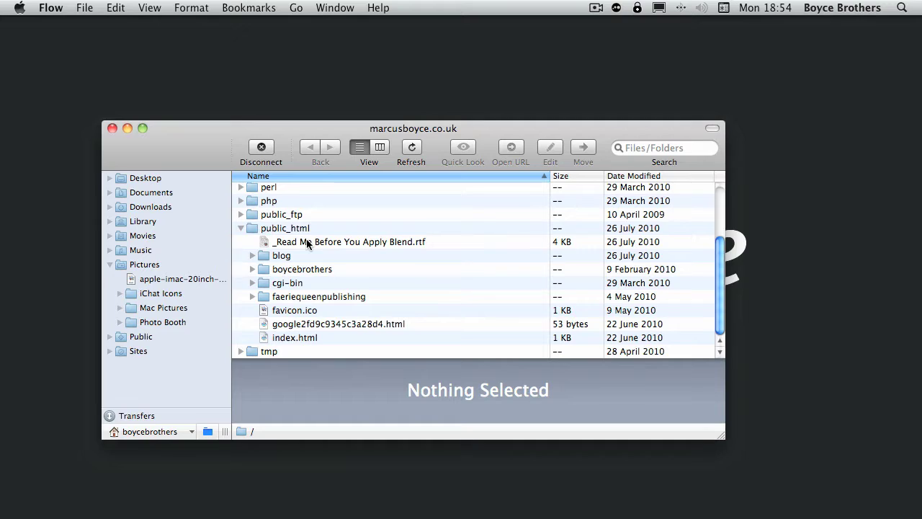
{"action": "left_click_drag", "start_coordinate": [308, 243], "coordinate": [305, 243]}
{"action": "left_click_drag", "start_coordinate": [343, 243], "coordinate": [144, 196]}
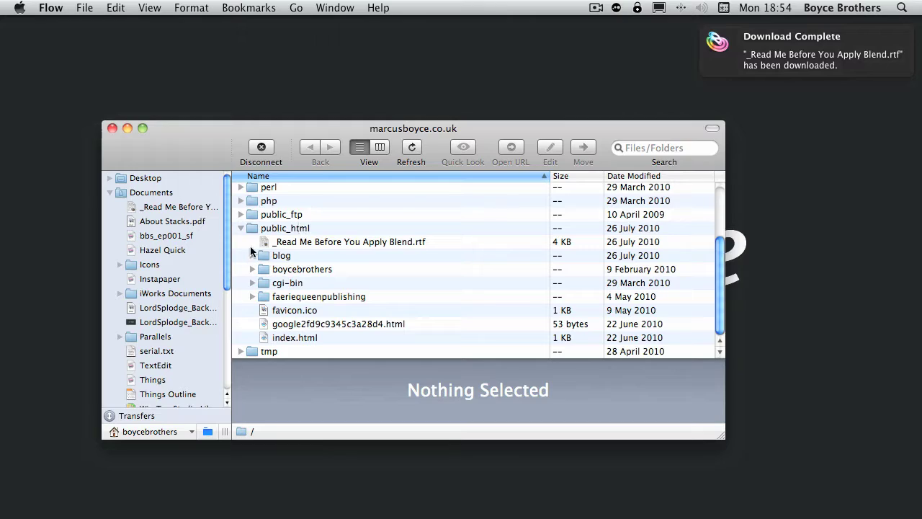
Delete _Read Me Before You Apply Blend.rtf from the remote public_html folder.
{"action": "left_click", "coordinate": [303, 242]}
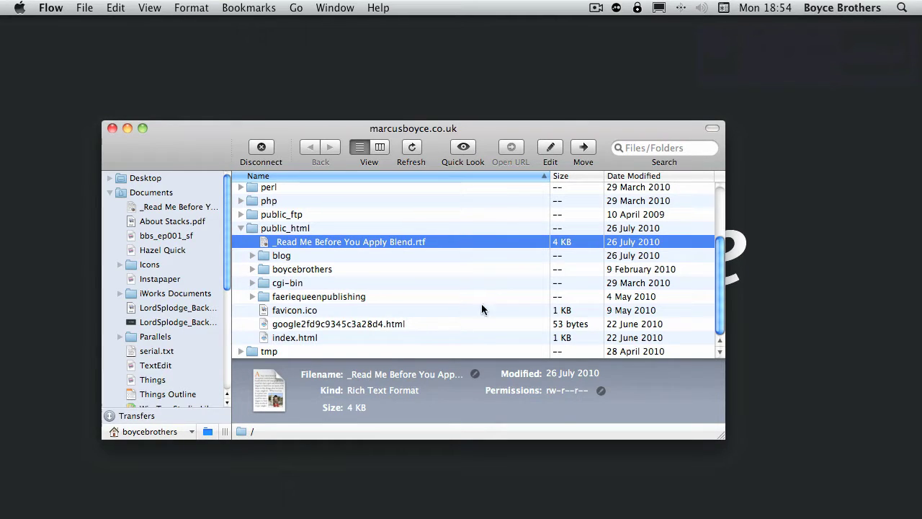
{"action": "right_click", "coordinate": [321, 242]}
{"action": "left_click", "coordinate": [363, 430]}
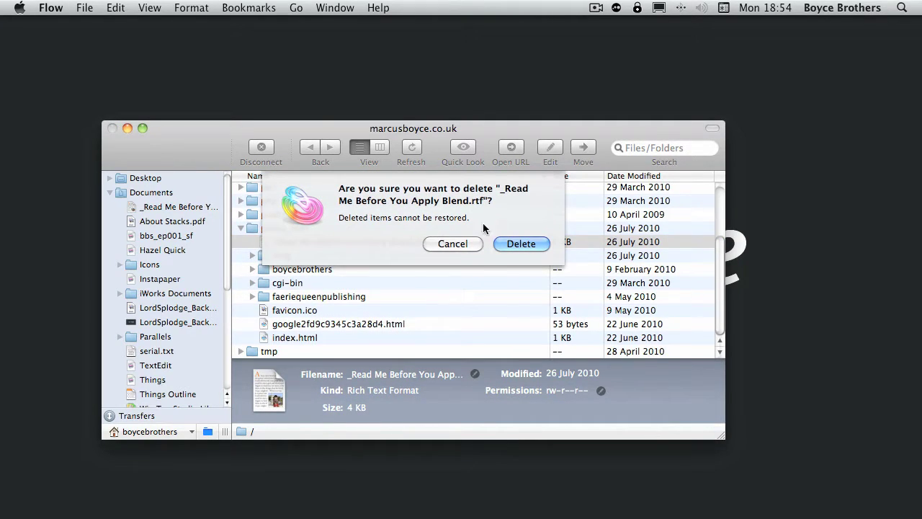
{"action": "left_click", "coordinate": [522, 244]}
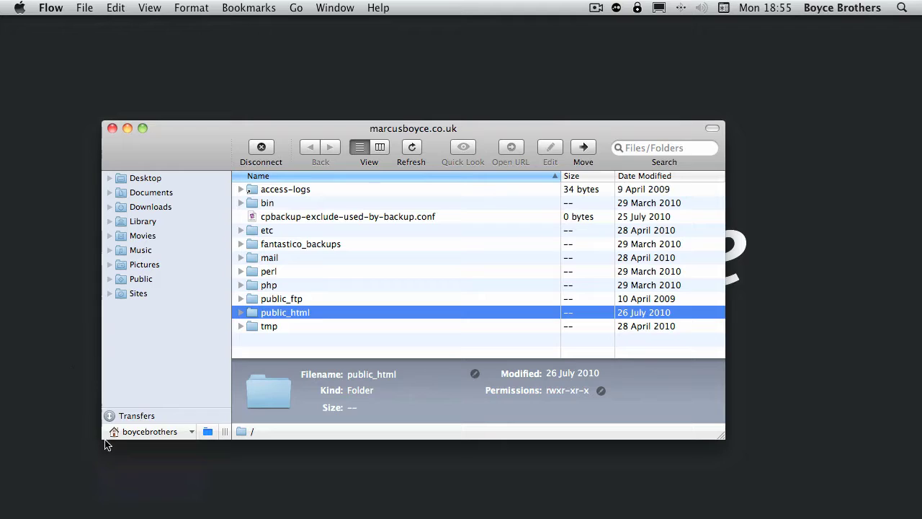
Browse the local Users folder by expanding Shared and the user folders, then return to the home folder.
{"action": "left_click", "coordinate": [190, 431]}
{"action": "left_click", "coordinate": [144, 449]}
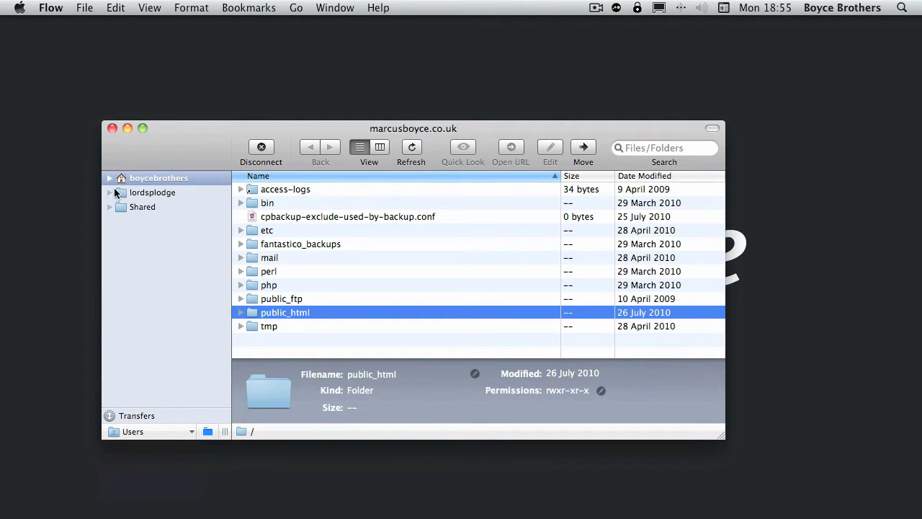
{"action": "left_click", "coordinate": [110, 207]}
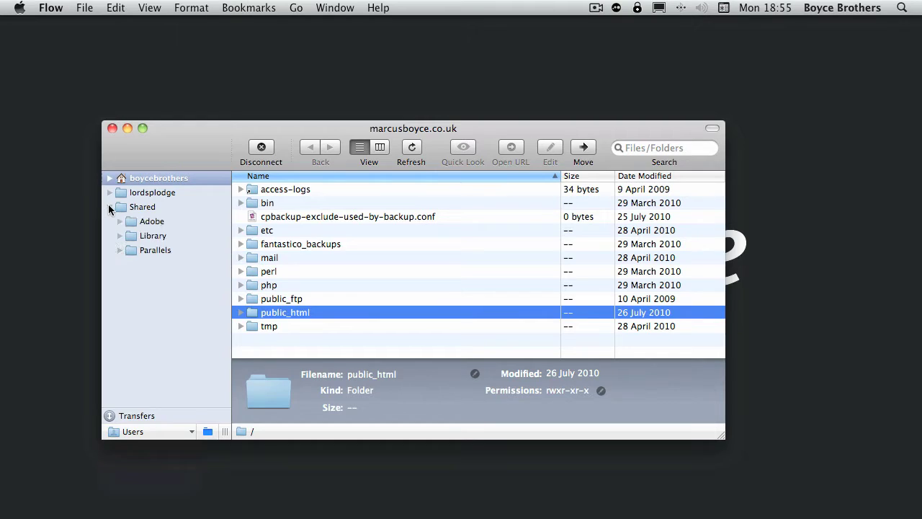
{"action": "left_click", "coordinate": [108, 192]}
{"action": "left_click", "coordinate": [109, 178]}
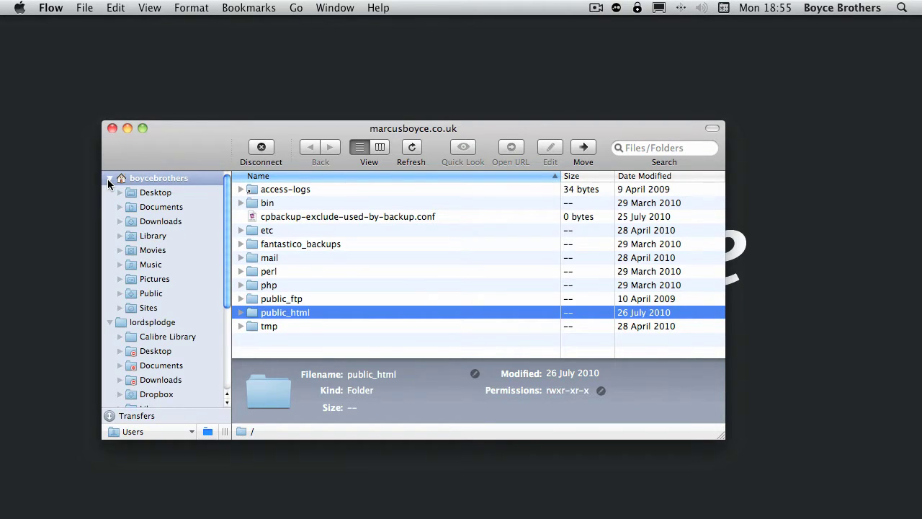
{"action": "left_click", "coordinate": [109, 180]}
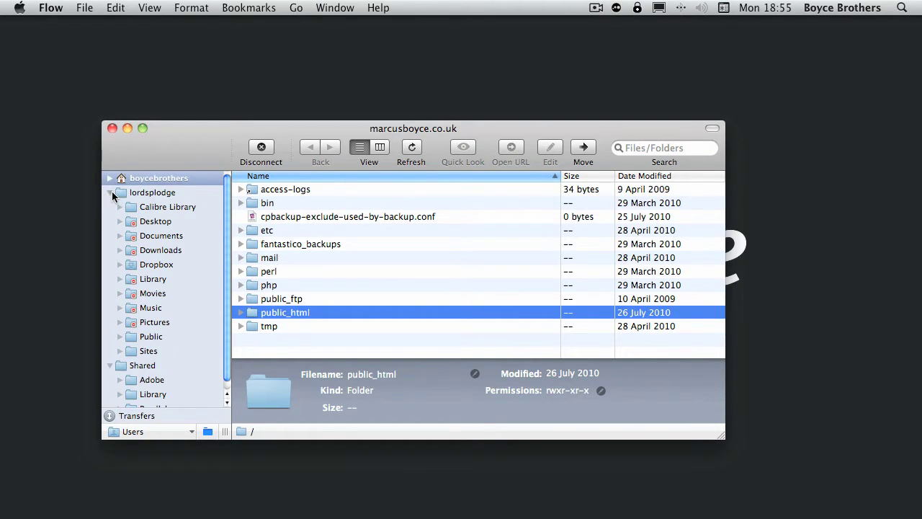
{"action": "left_click", "coordinate": [110, 193]}
{"action": "left_click", "coordinate": [153, 432]}
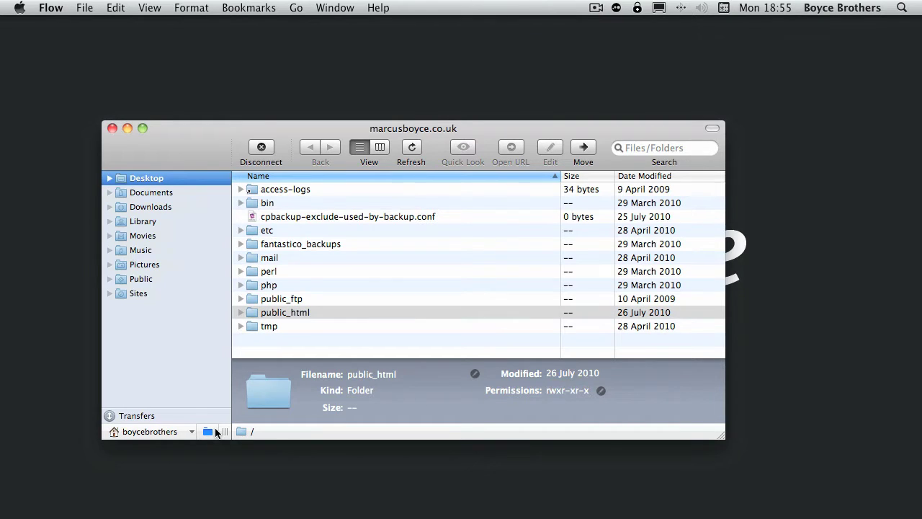
Add a bookmark named My Website for the current FTP connection.
{"action": "left_click", "coordinate": [209, 432]}
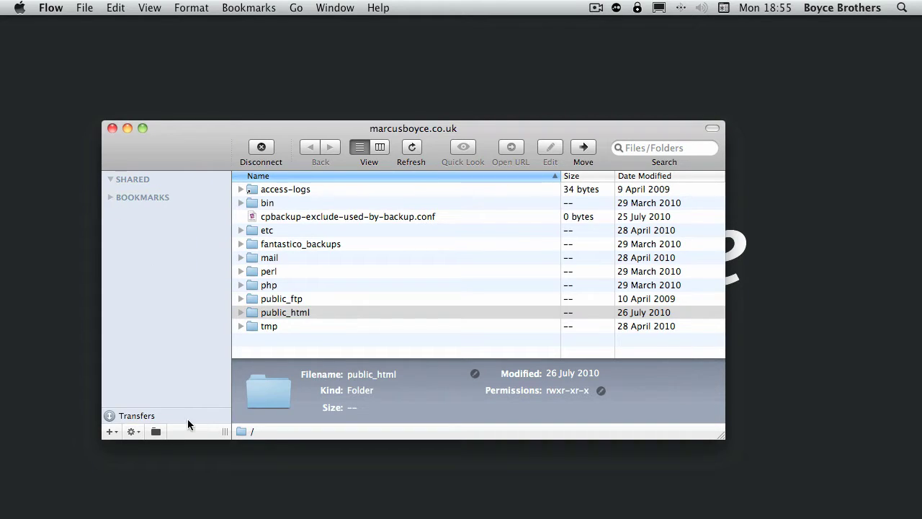
{"action": "left_click", "coordinate": [115, 432]}
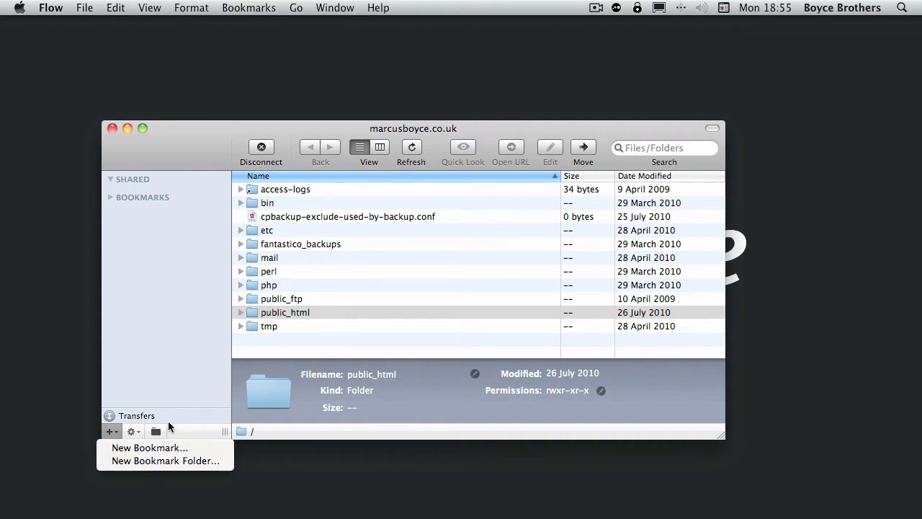
{"action": "left_click", "coordinate": [148, 448]}
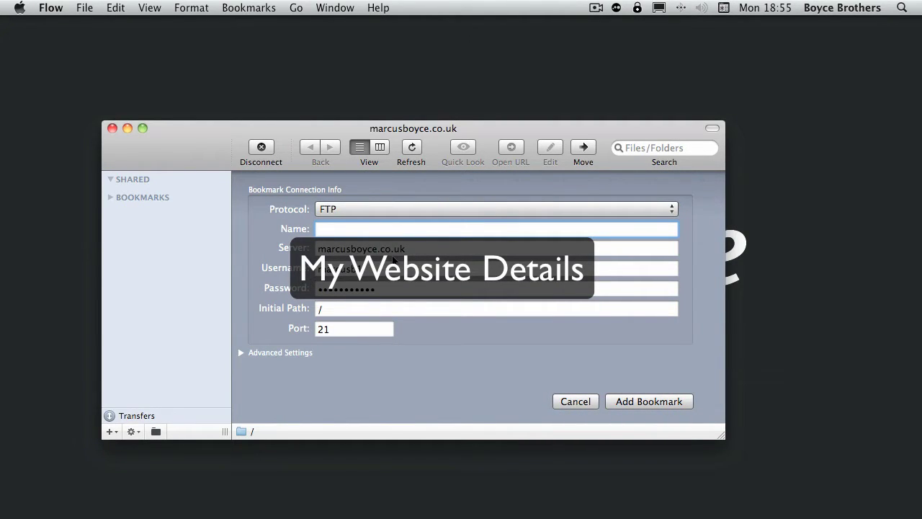
{"action": "type", "text": "My Websiye"}
{"action": "key", "text": "BackSpace"}
{"action": "key", "text": "BackSpace"}
{"action": "type", "text": "t"}
{"action": "left_click", "coordinate": [629, 401]}
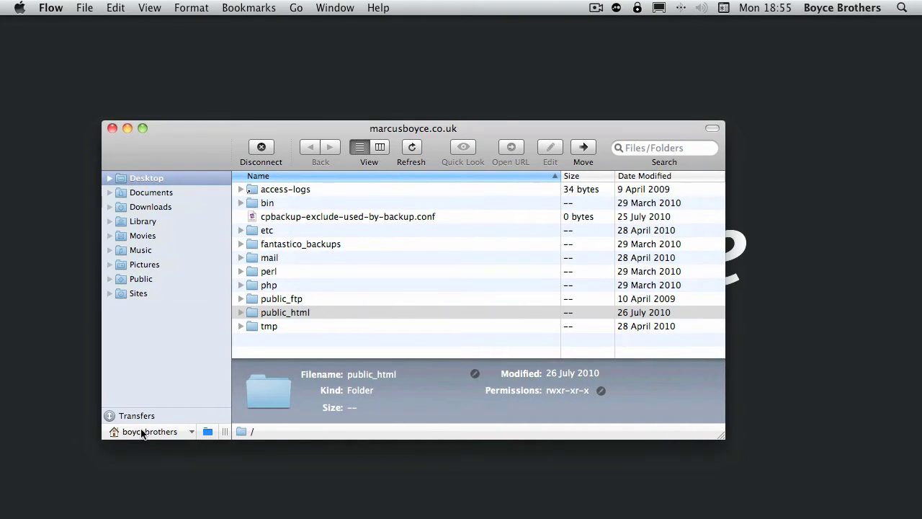
Open the My Website bookmark in a new tab and close the original connection's tab.
{"action": "left_click", "coordinate": [207, 431]}
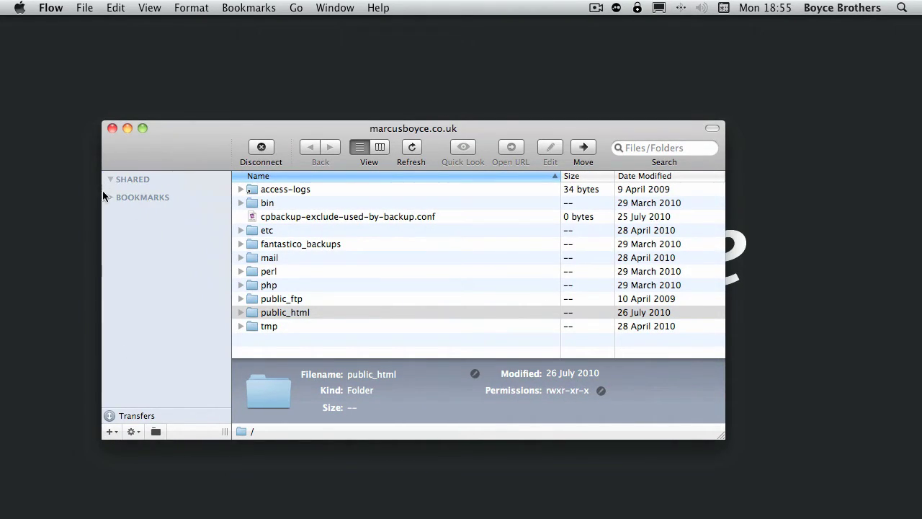
{"action": "left_click", "coordinate": [156, 210]}
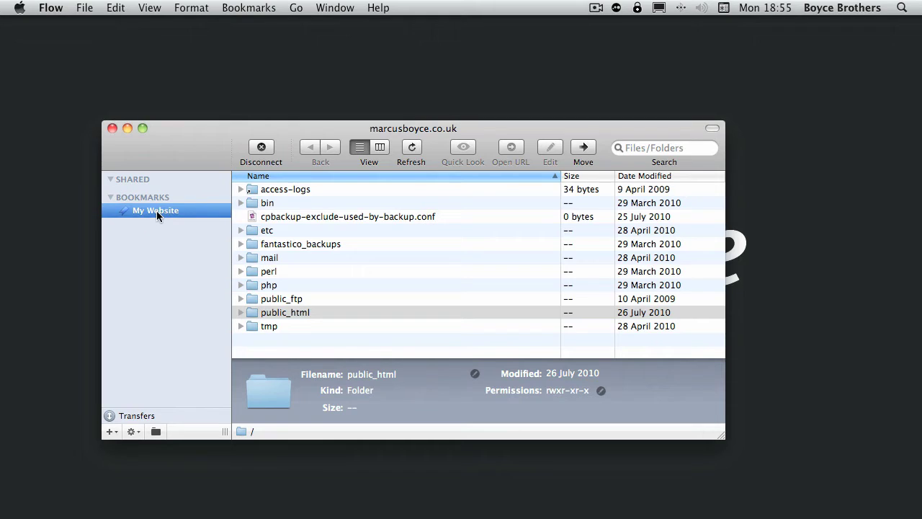
{"action": "right_click", "coordinate": [155, 210]}
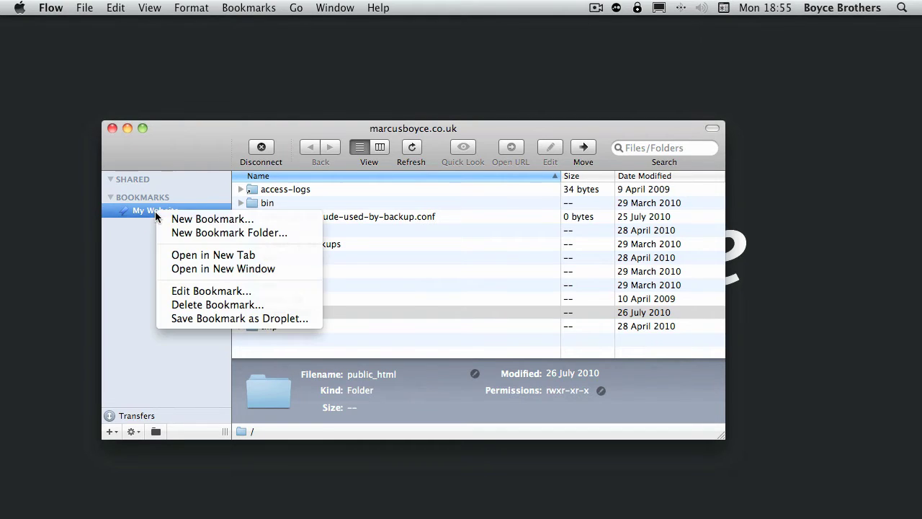
{"action": "left_click", "coordinate": [205, 256]}
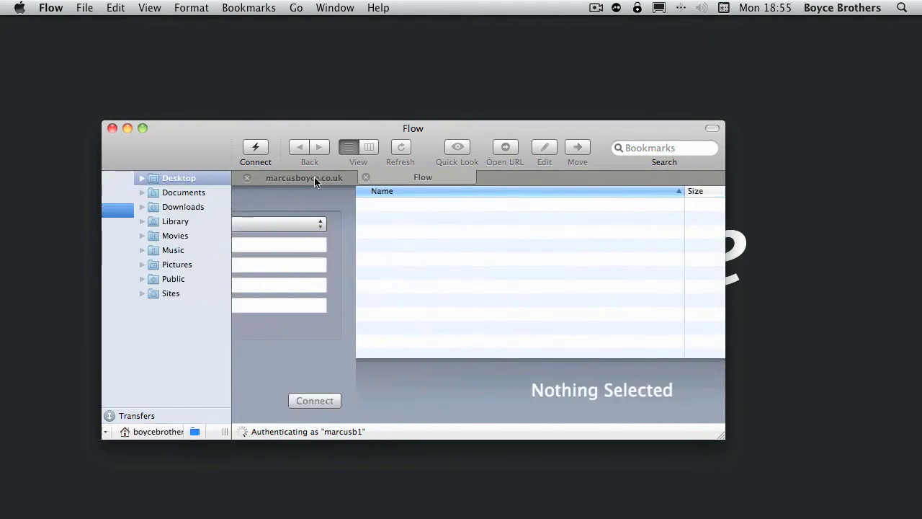
{"action": "left_click", "coordinate": [279, 177]}
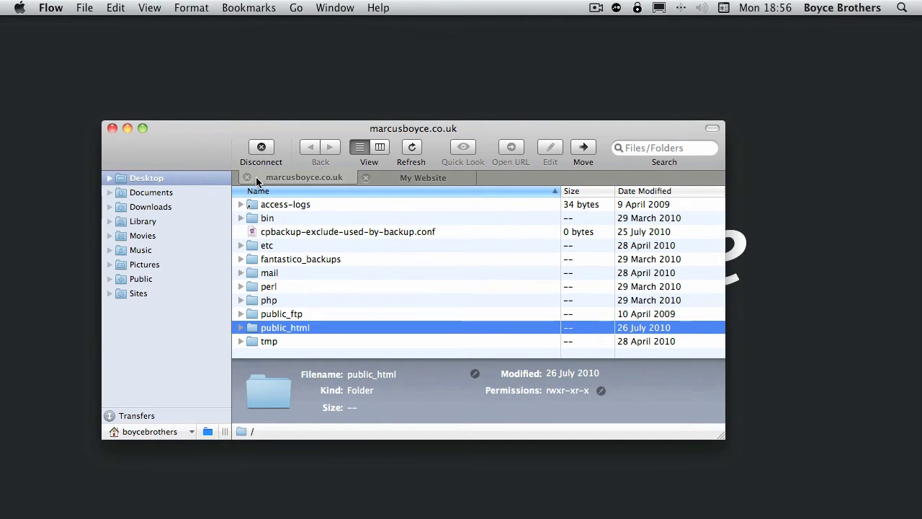
{"action": "left_click", "coordinate": [246, 177]}
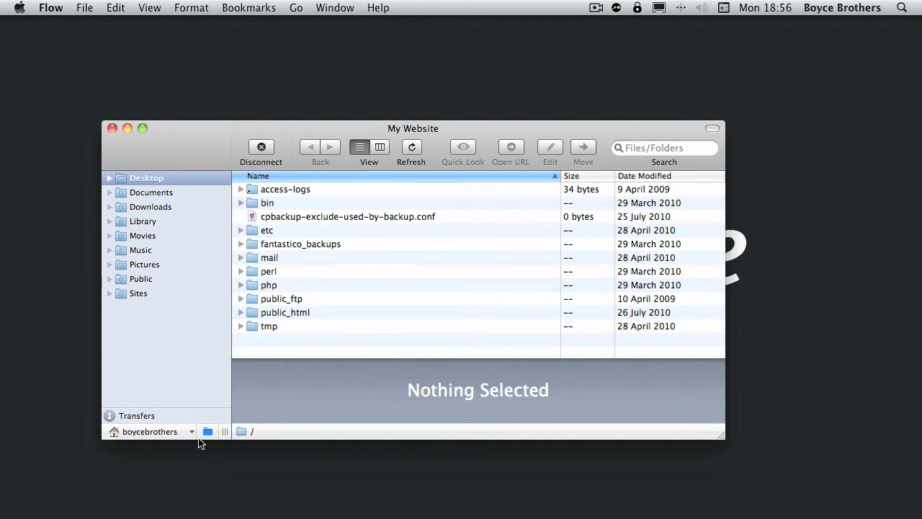
Create a new bookmark folder and move the My Website bookmark into it.
{"action": "left_click", "coordinate": [207, 430]}
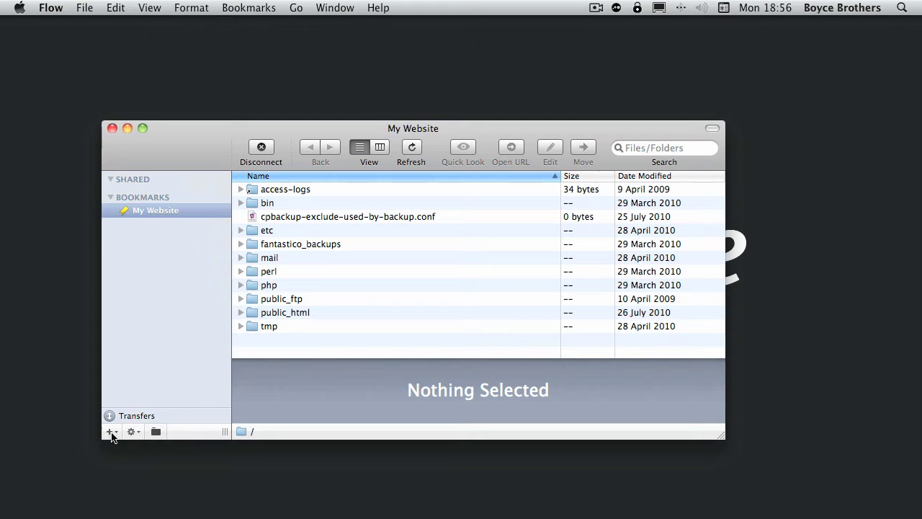
{"action": "left_click", "coordinate": [111, 431]}
{"action": "left_click", "coordinate": [164, 461]}
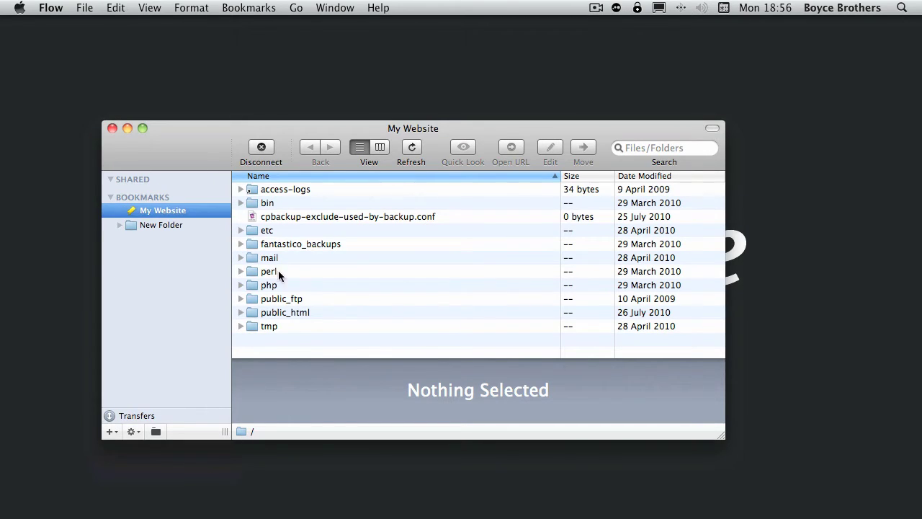
{"action": "left_click_drag", "start_coordinate": [154, 210], "coordinate": [153, 225]}
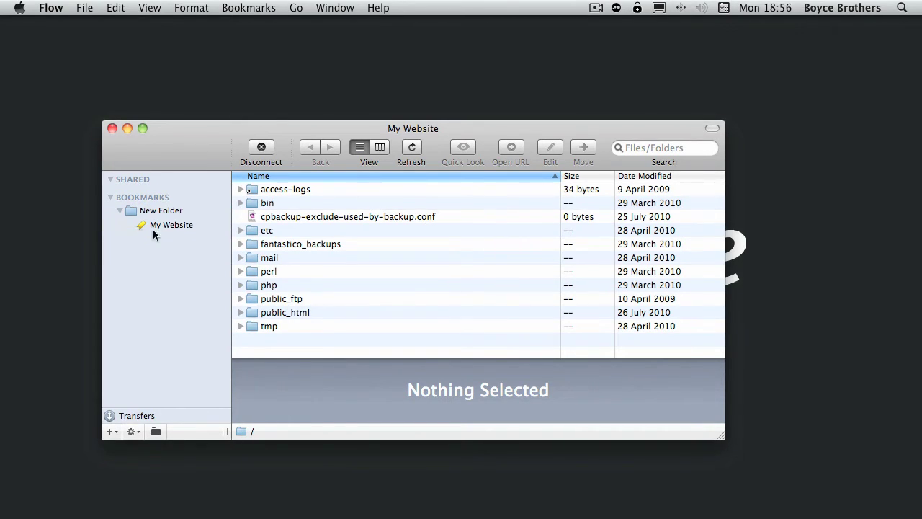
Rename the new bookmark folder to Websites.
{"action": "right_click", "coordinate": [167, 216]}
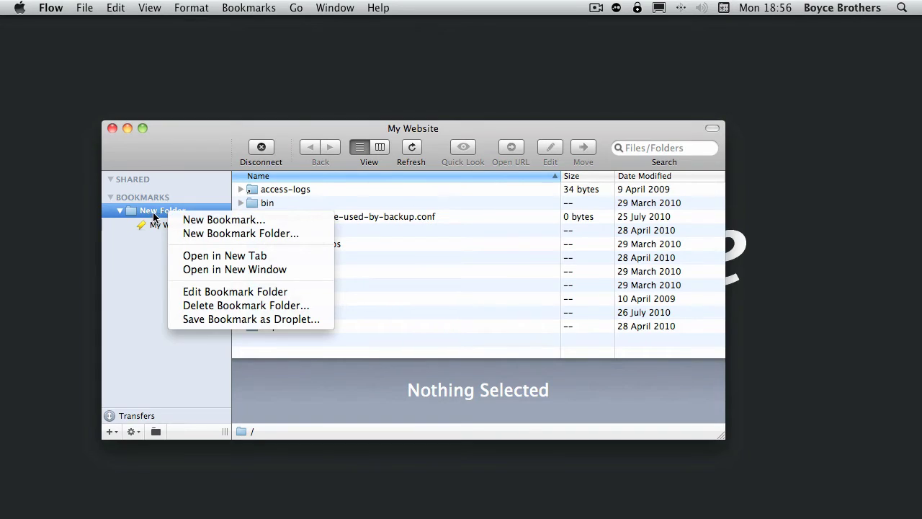
{"action": "left_click", "coordinate": [154, 217]}
{"action": "right_click", "coordinate": [154, 216]}
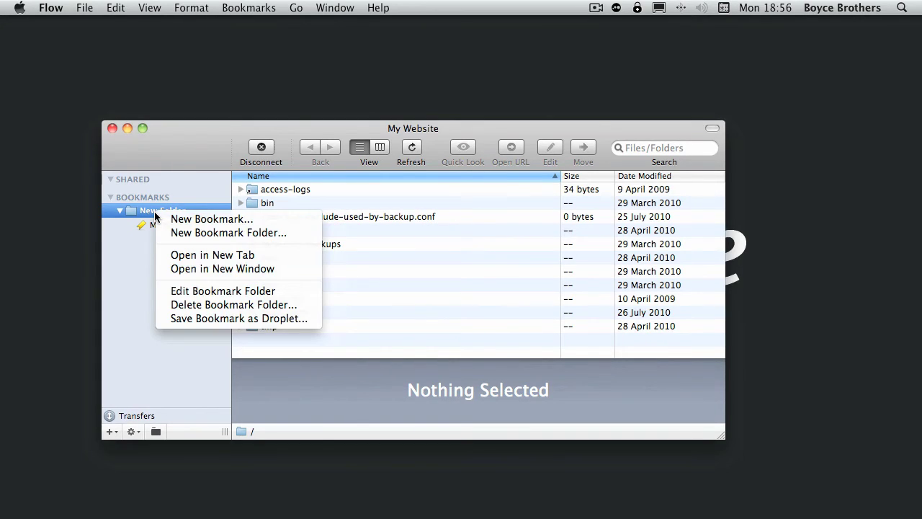
{"action": "left_click", "coordinate": [243, 292]}
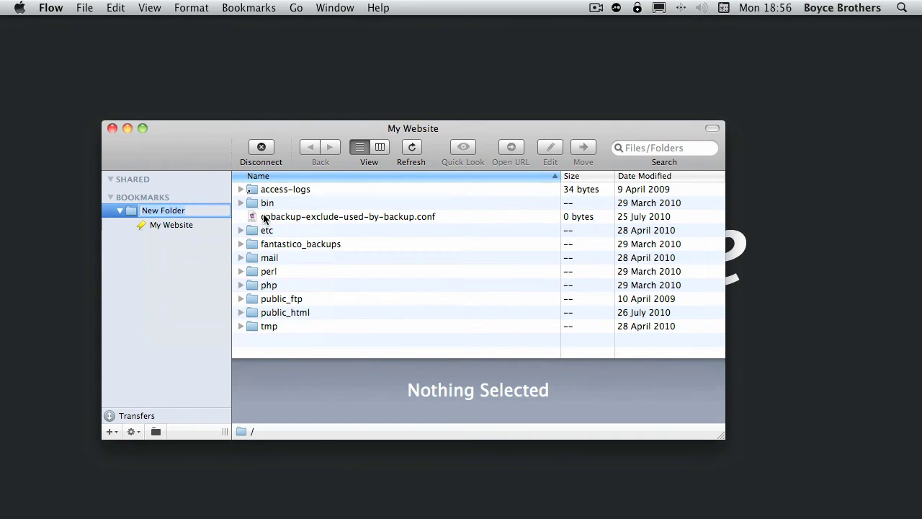
{"action": "type", "text": "Websites"}
{"action": "key", "text": "Return"}
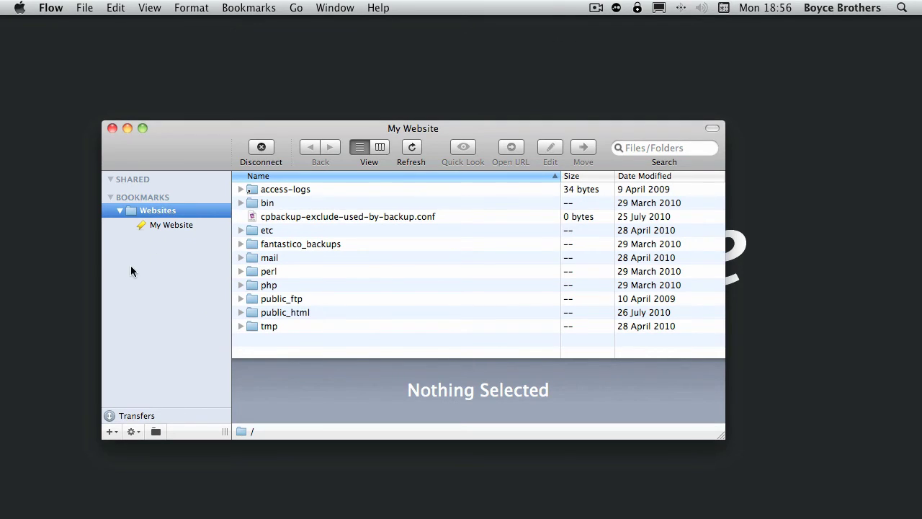
{"action": "left_click", "coordinate": [161, 299]}
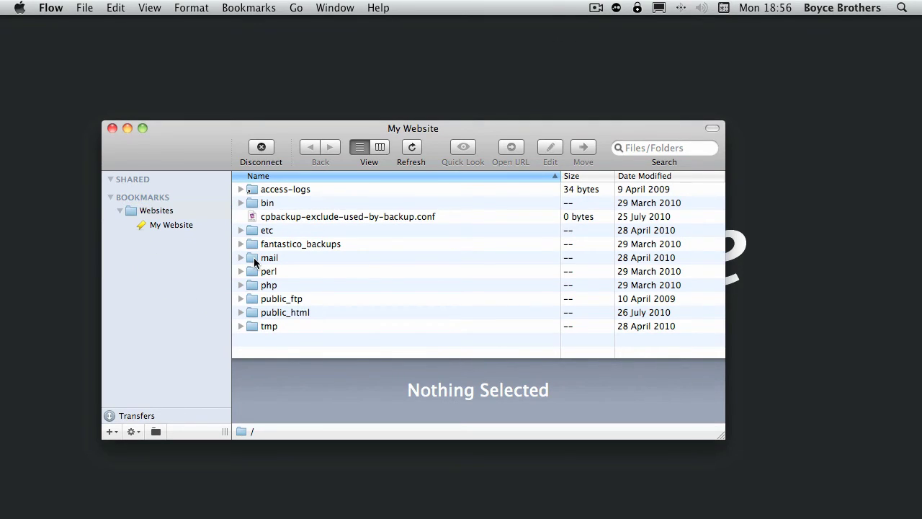
Expand the remote public_html folder and select its index.html file.
{"action": "left_click", "coordinate": [240, 312]}
{"action": "key", "text": "i"}
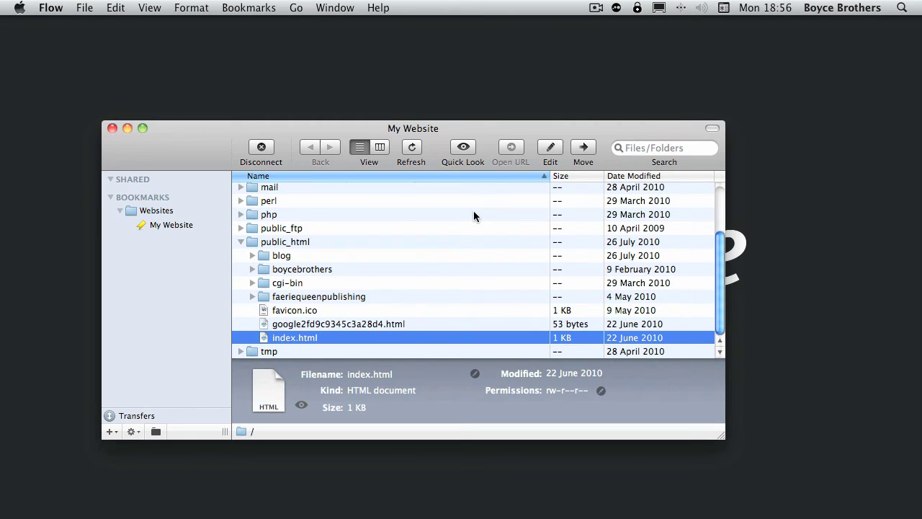